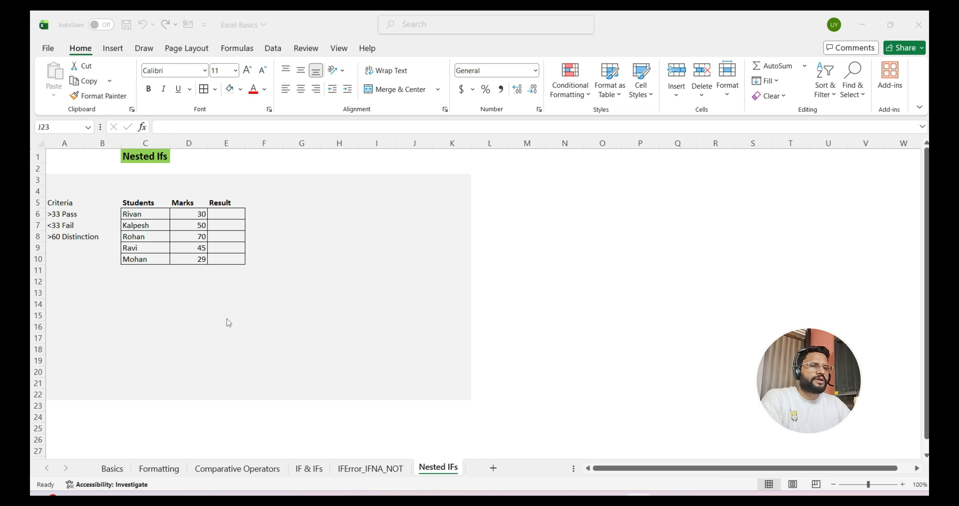
click(290, 314)
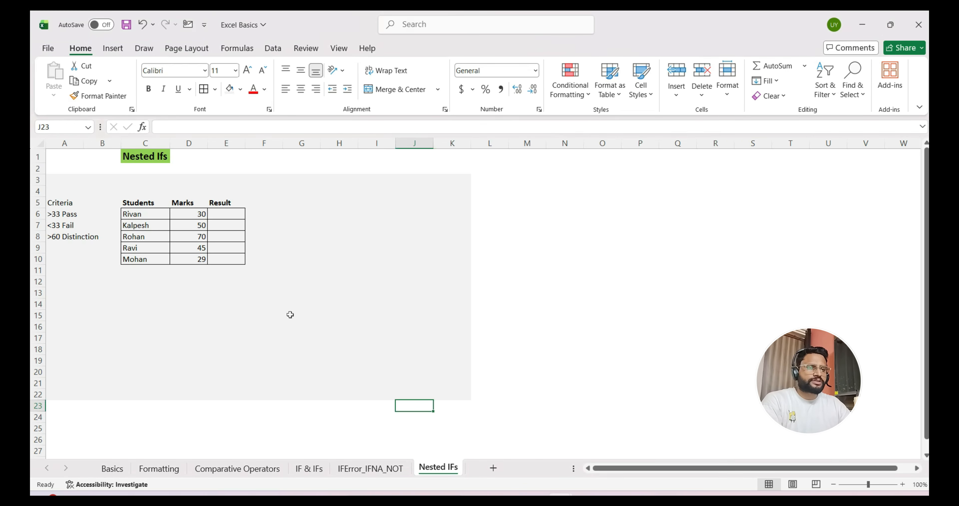
key(Up)
key(Left)
key(Left)
key(Left)
key(Left)
key(Left)
key(Left)
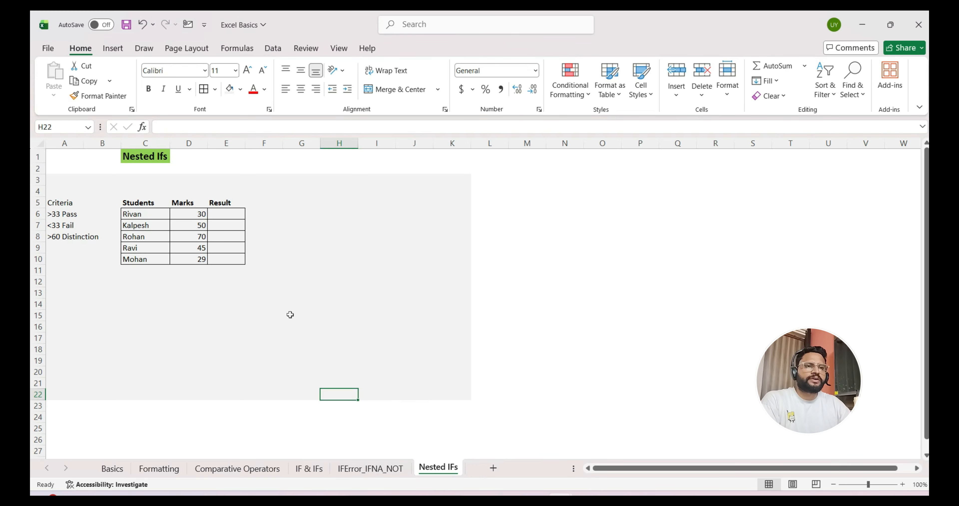
key(Left)
key(Left)
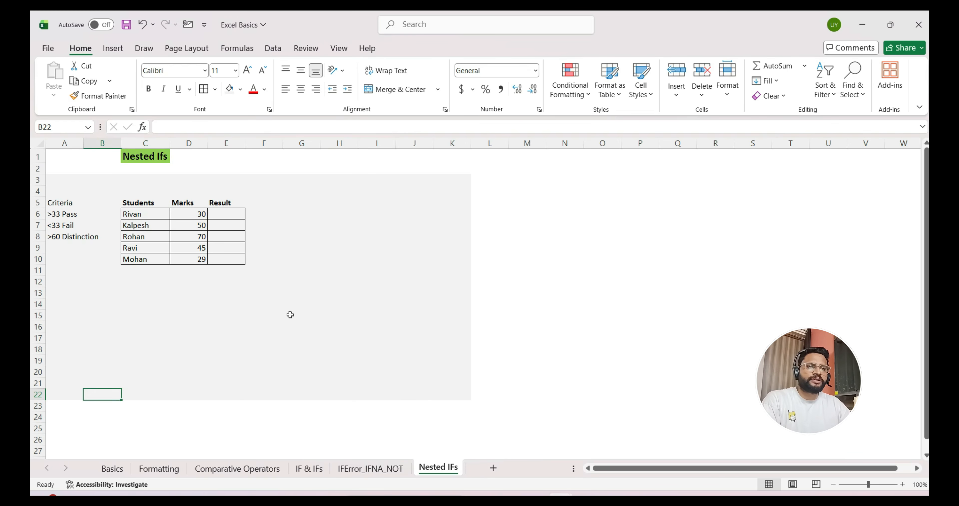
key(Right)
key(Up)
key(Up)
key(Up)
key(Up)
key(Up)
key(Up)
key(Up)
key(Up)
key(Up)
key(Up)
key(Up)
key(Up)
key(Up)
key(Down)
key(Down)
key(Down)
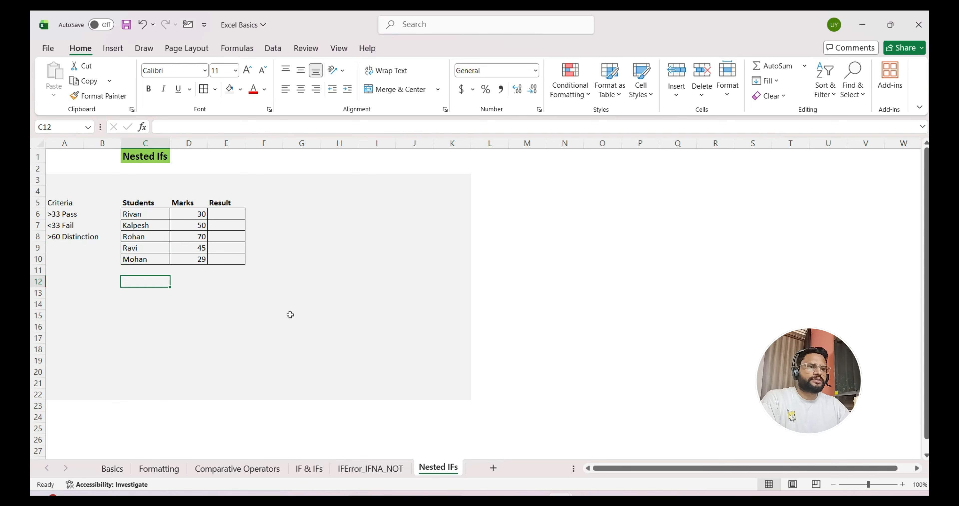
key(Right)
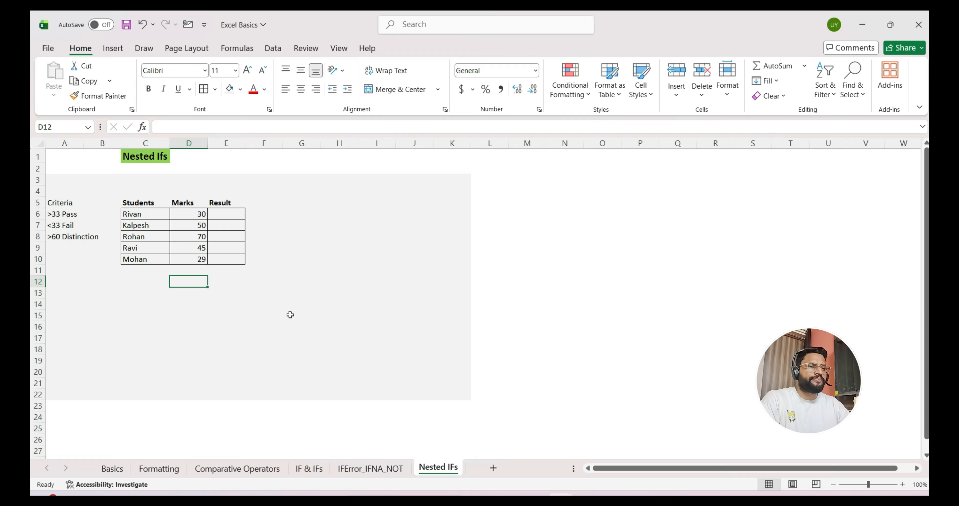
key(Left)
key(Left)
key(Left)
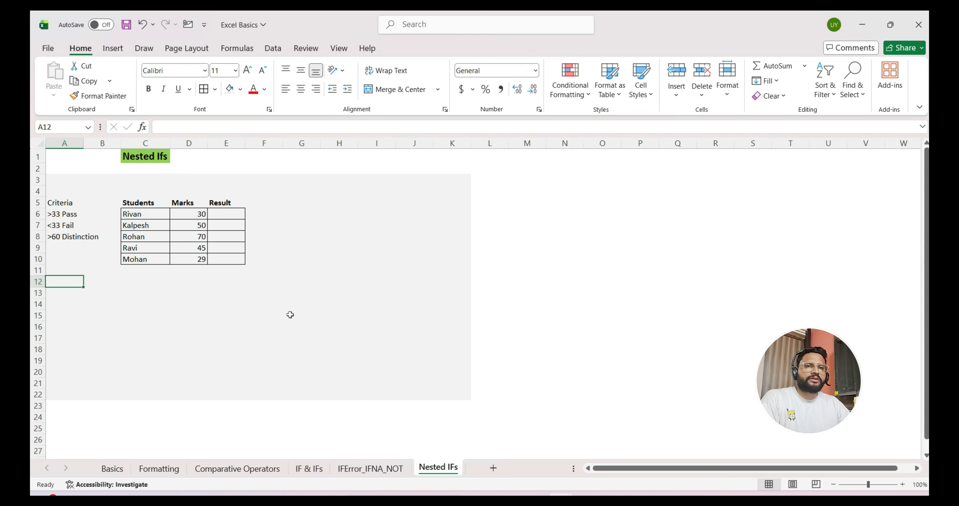
key(Right)
key(Right)
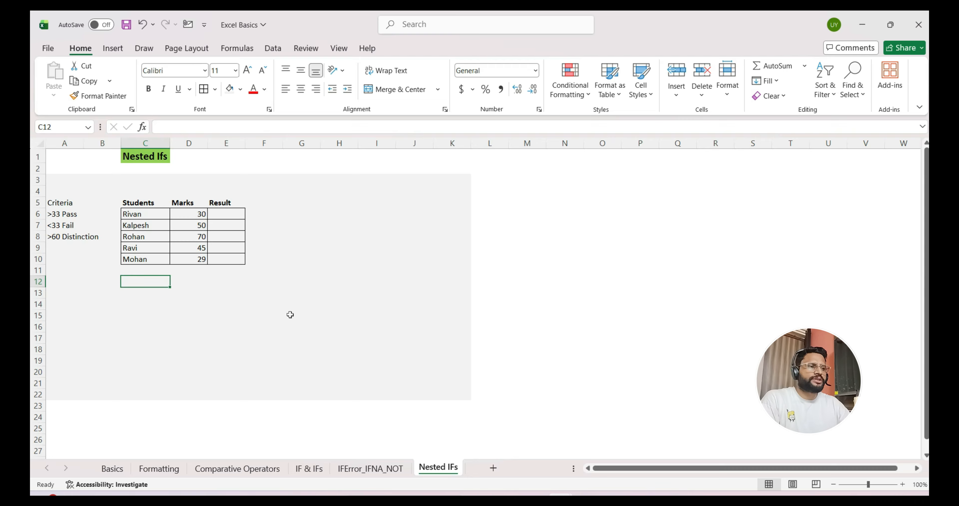
key(Left)
key(Left)
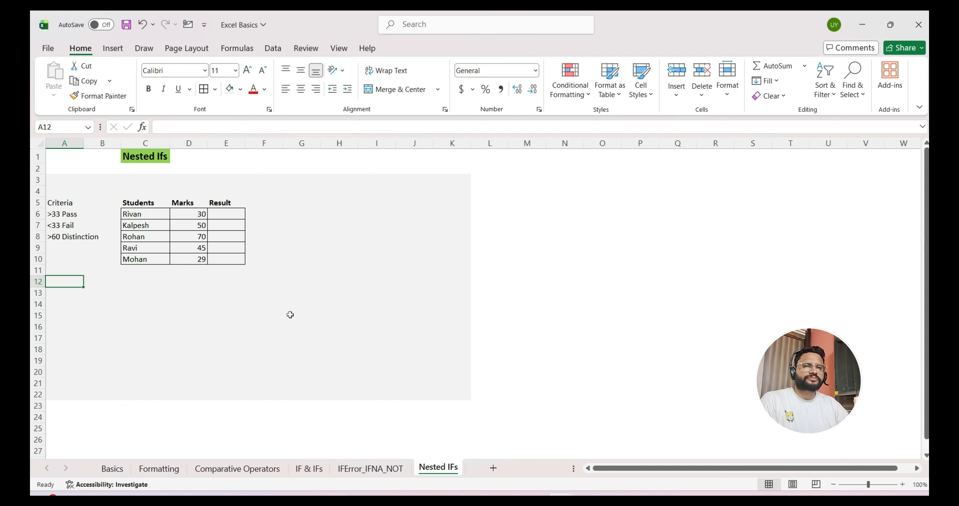
key(Right)
key(Right)
key(Right)
key(Right)
key(Right)
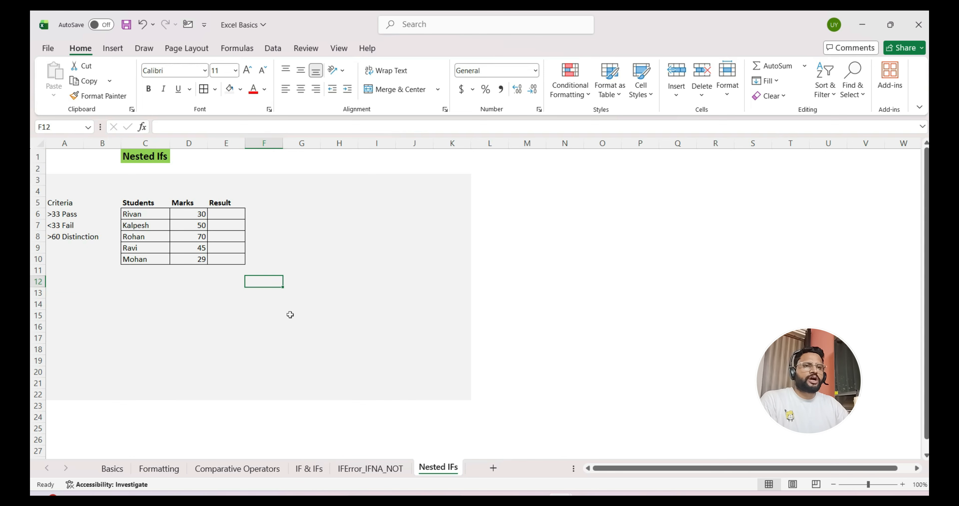
key(Left)
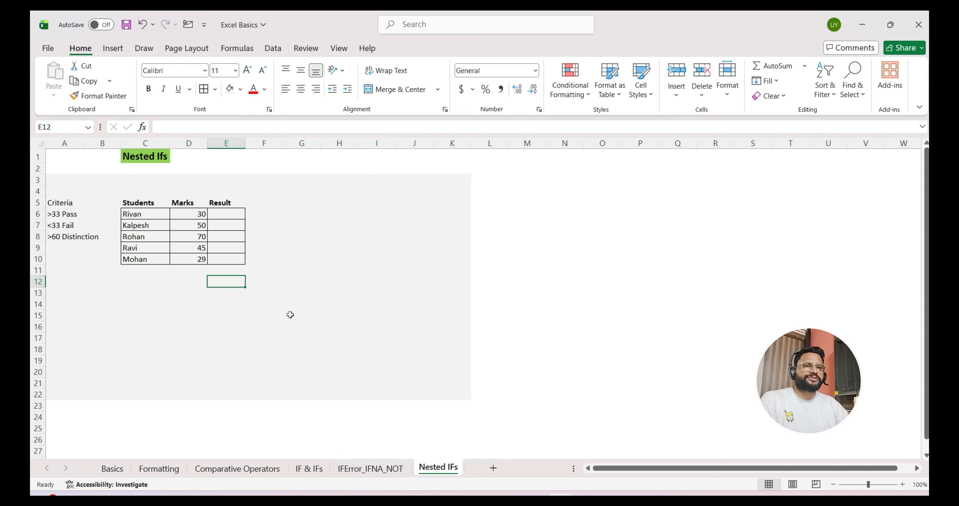
Step: Begin an IF formula in Result cell E6 that tests D6>60 and returns "Distinction" when true
key(Up)
key(Right)
key(Up)
key(Up)
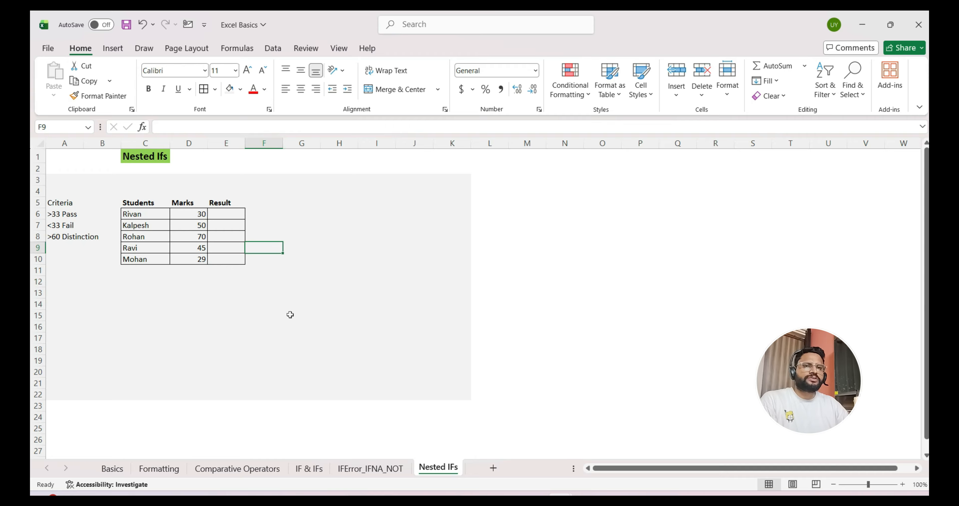
key(Up)
key(Left)
key(Up)
key(Up)
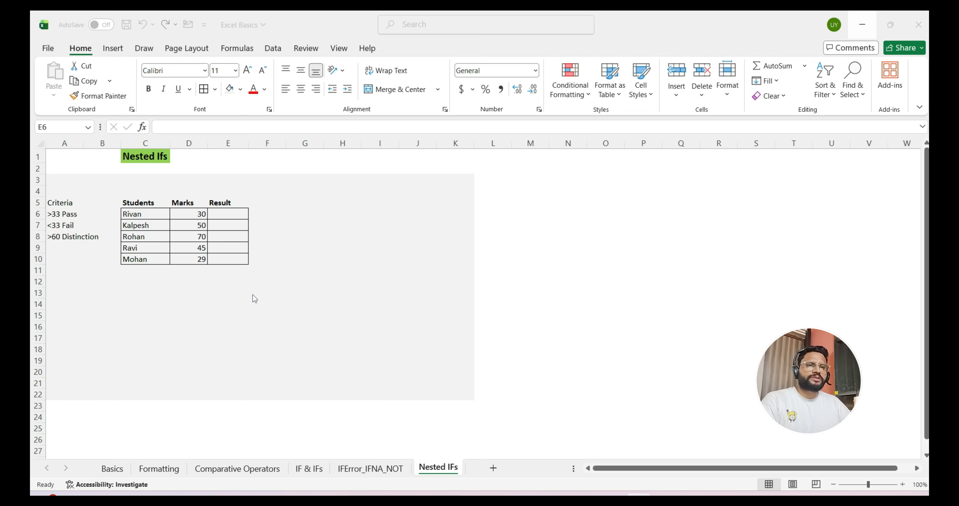
click(223, 217)
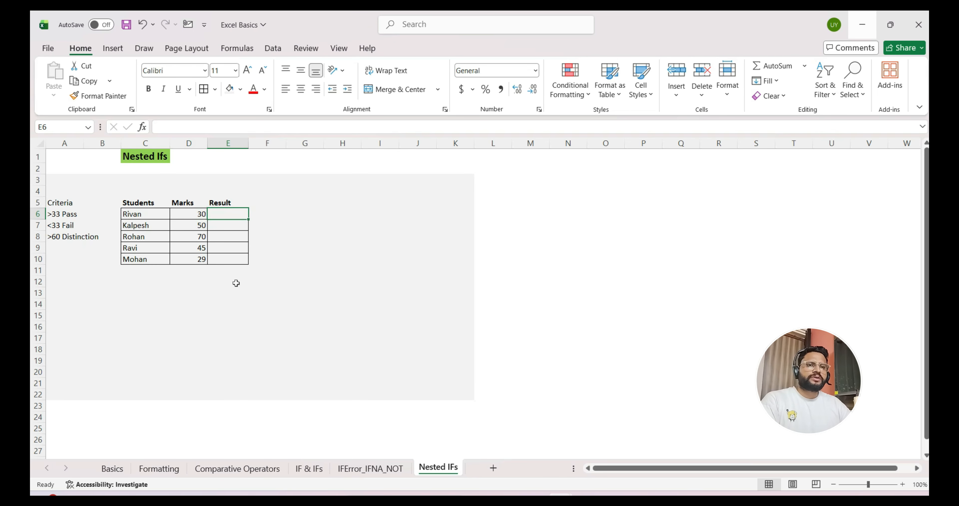
text(=)
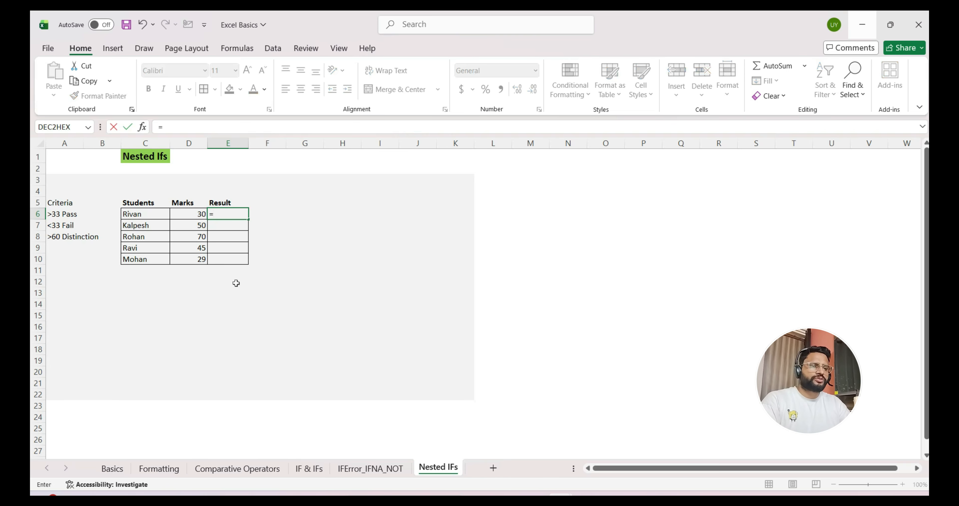
text(if)
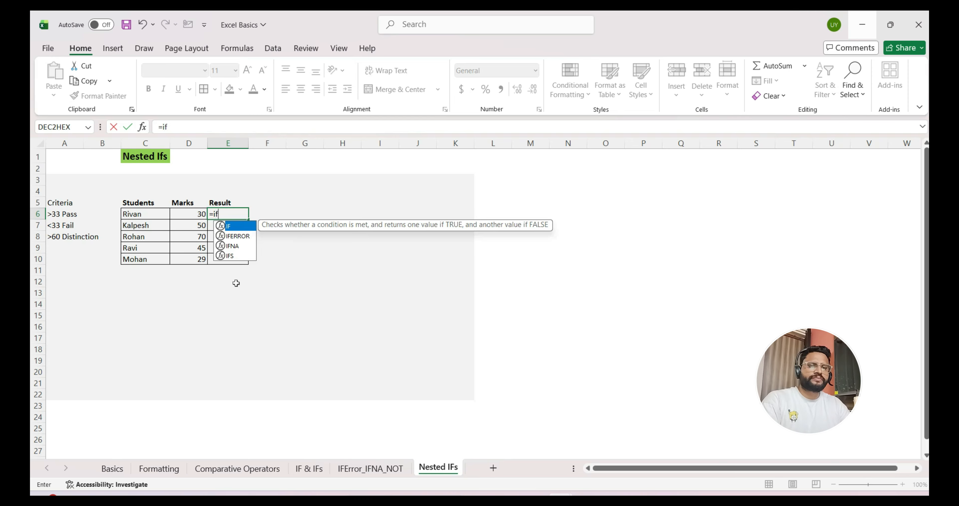
key(Tab)
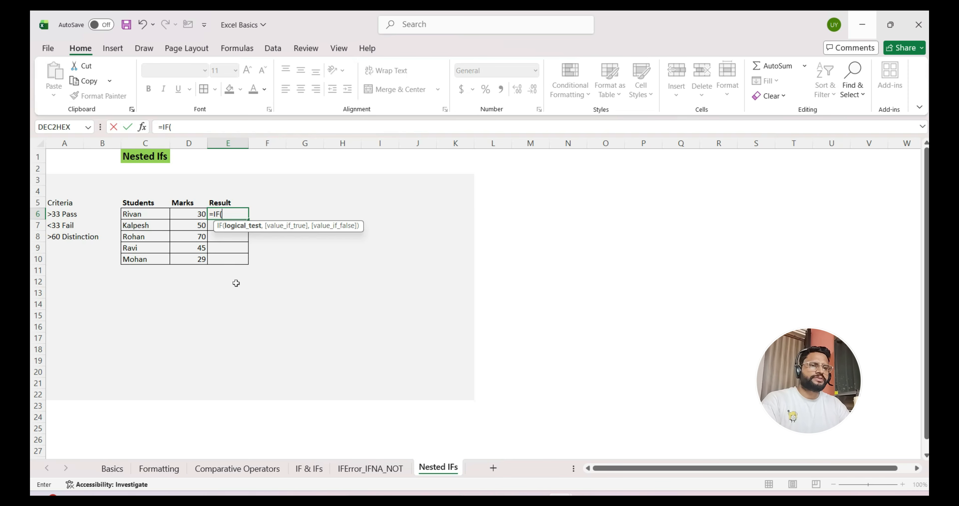
text(D6)
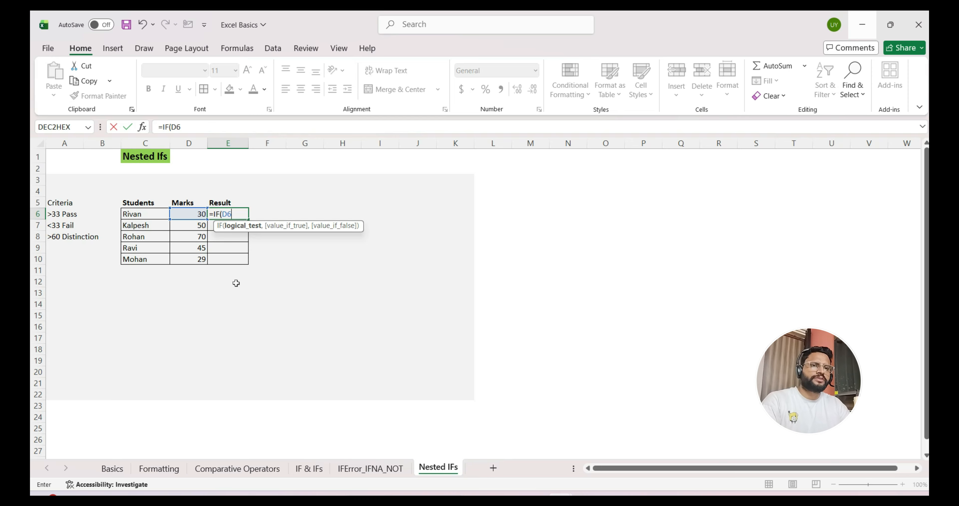
text(>)
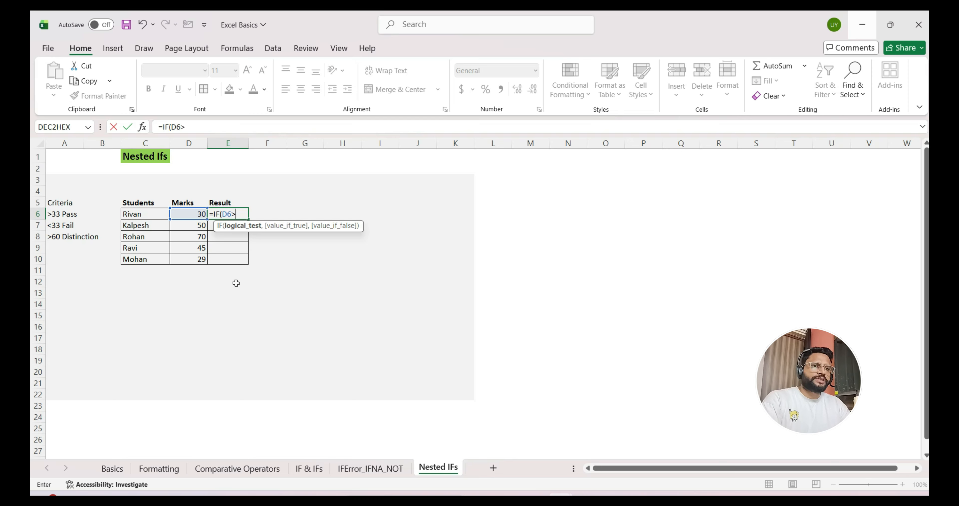
text(60)
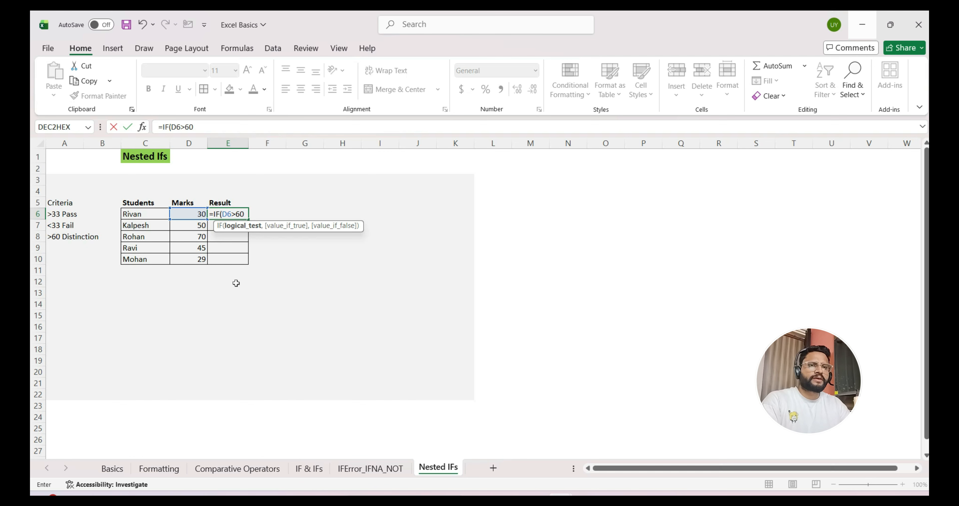
text(,)
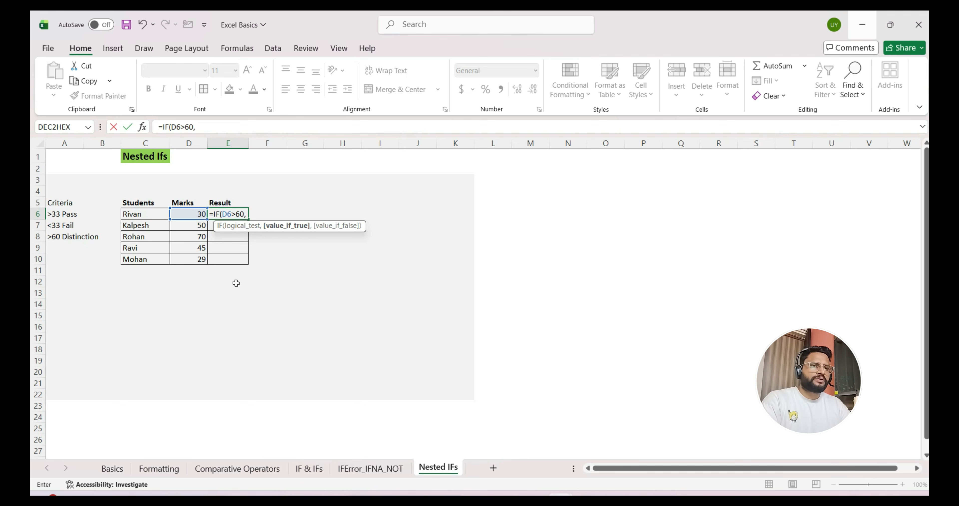
text(")
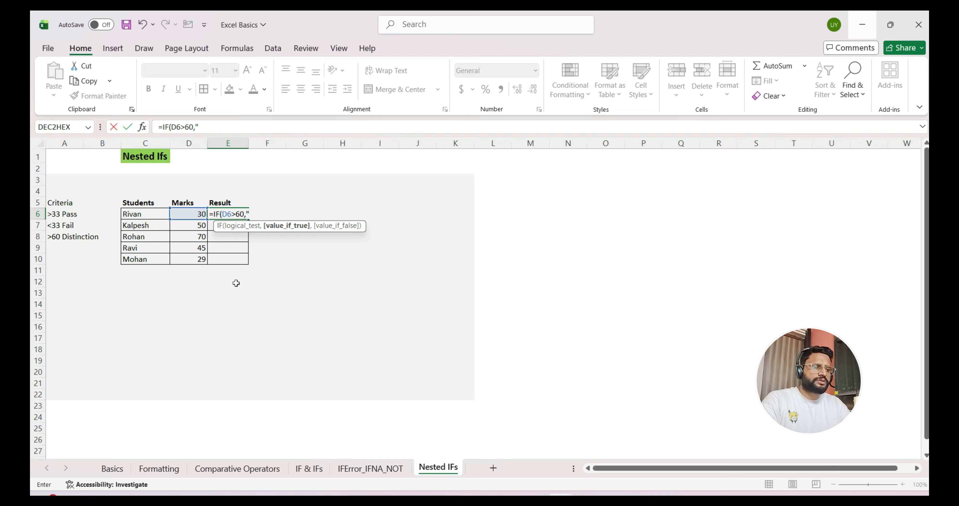
text(Distin)
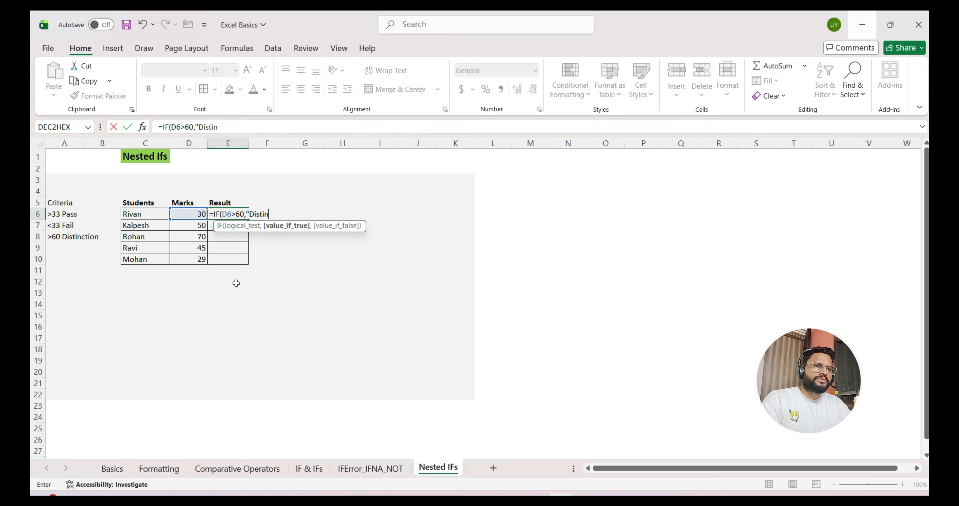
text(ction)
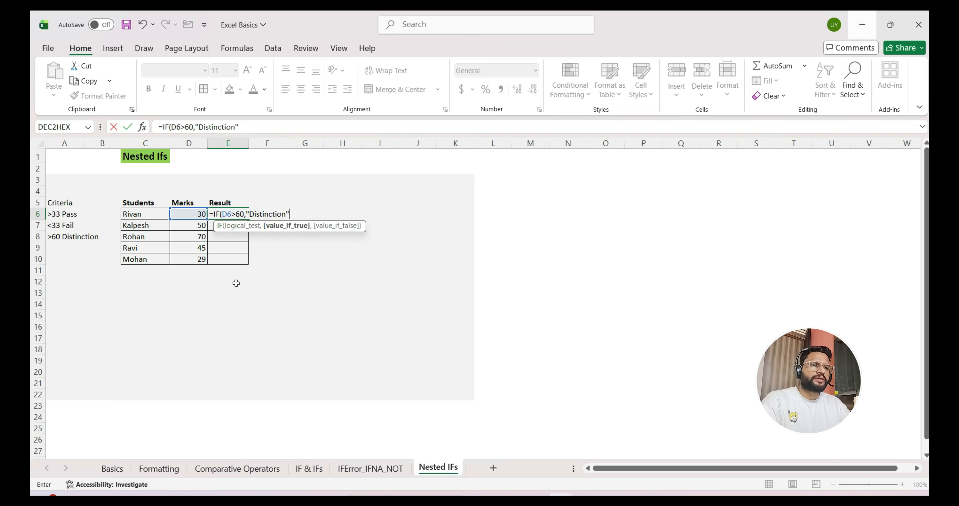
text(",)
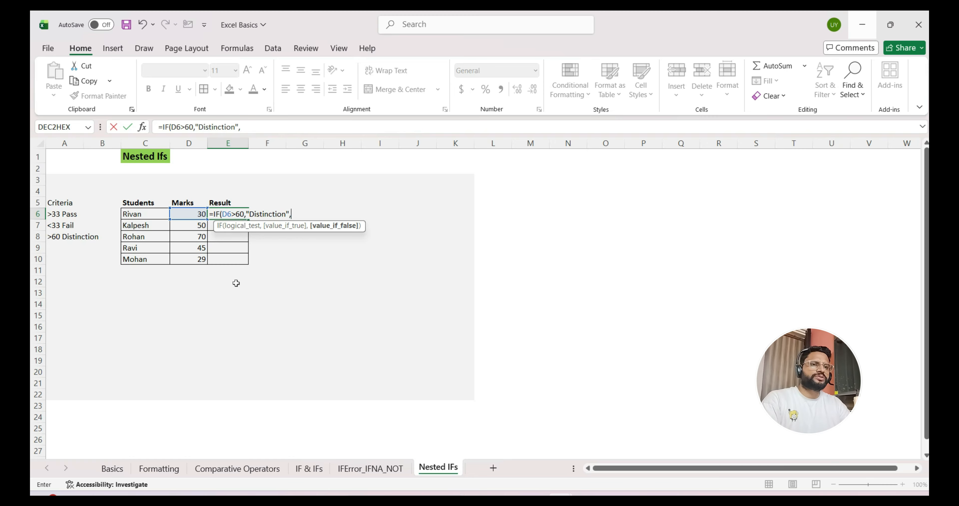
Step: Nest a second IF as the false value in E6's formula, testing D6>33 and returning "Pass" when true
text(If)
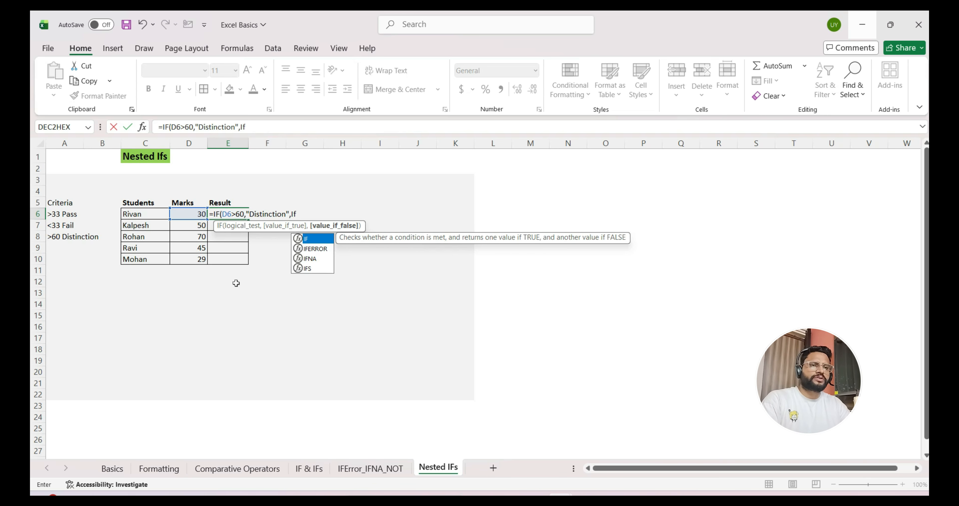
key(Tab)
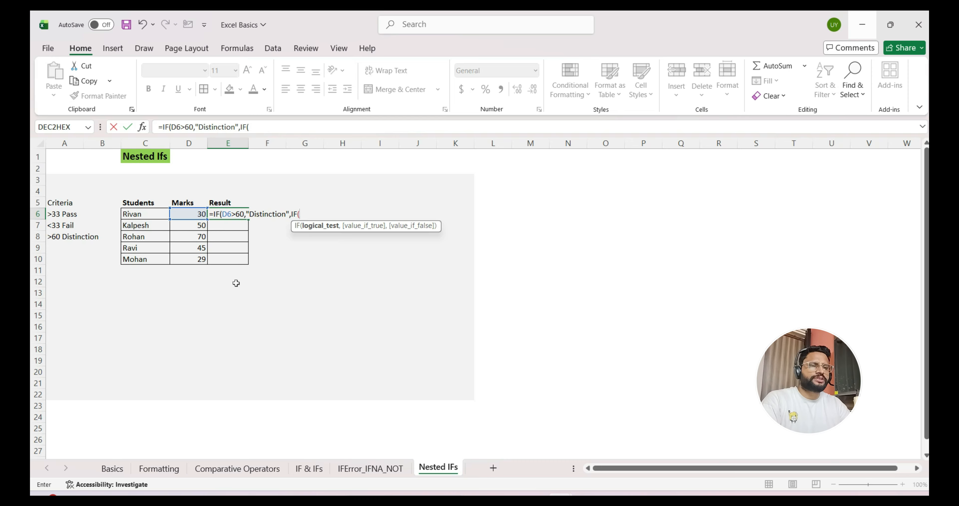
text(D)
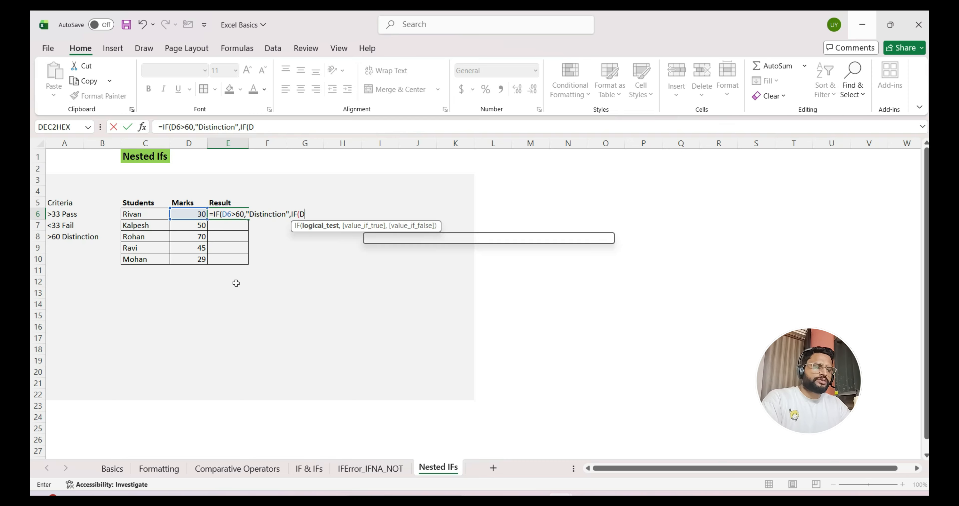
text(6)
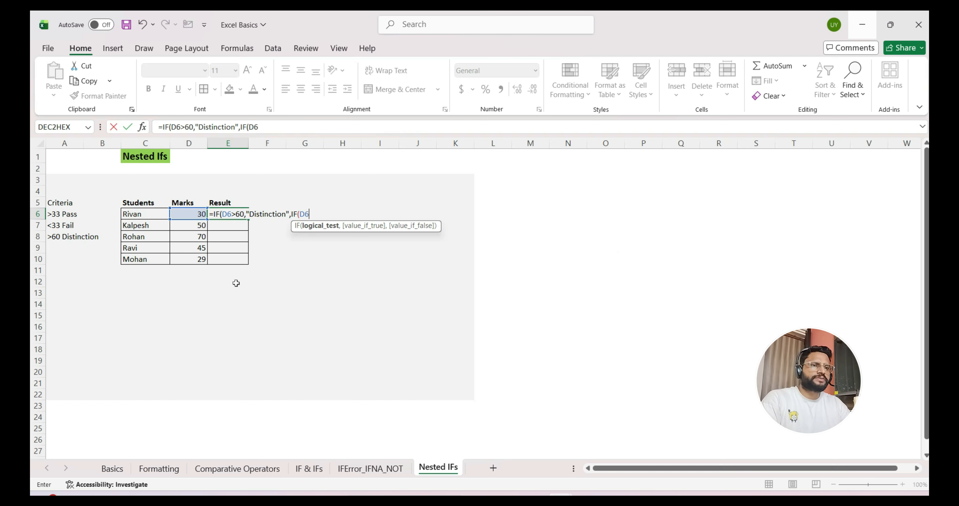
text(>)
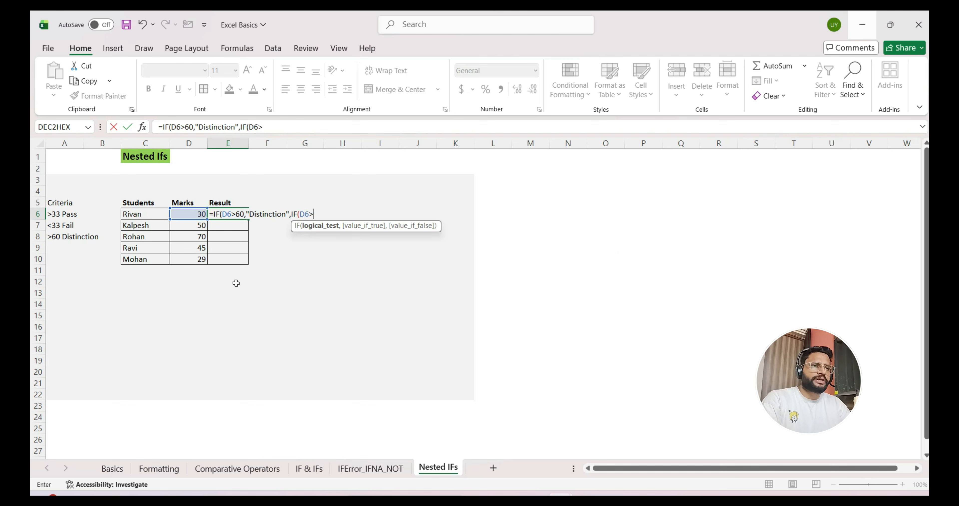
text(33)
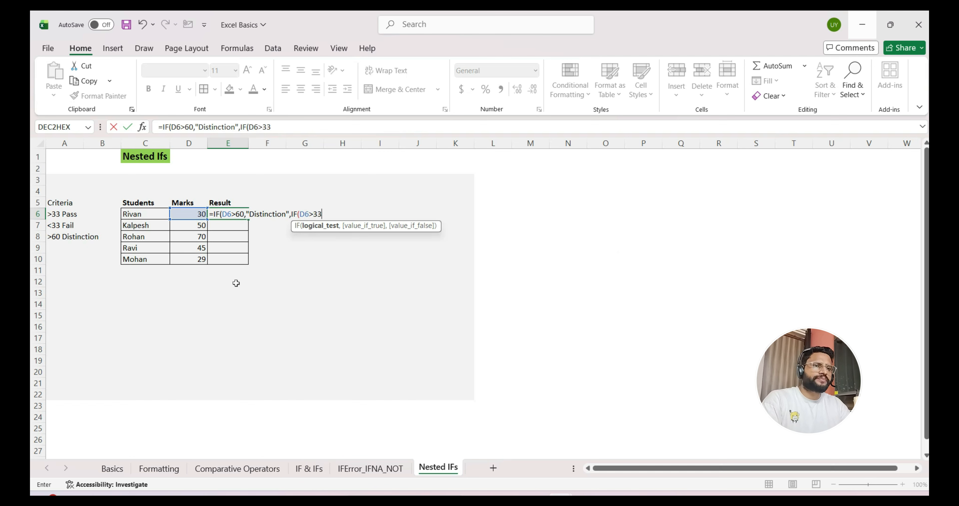
text(,)
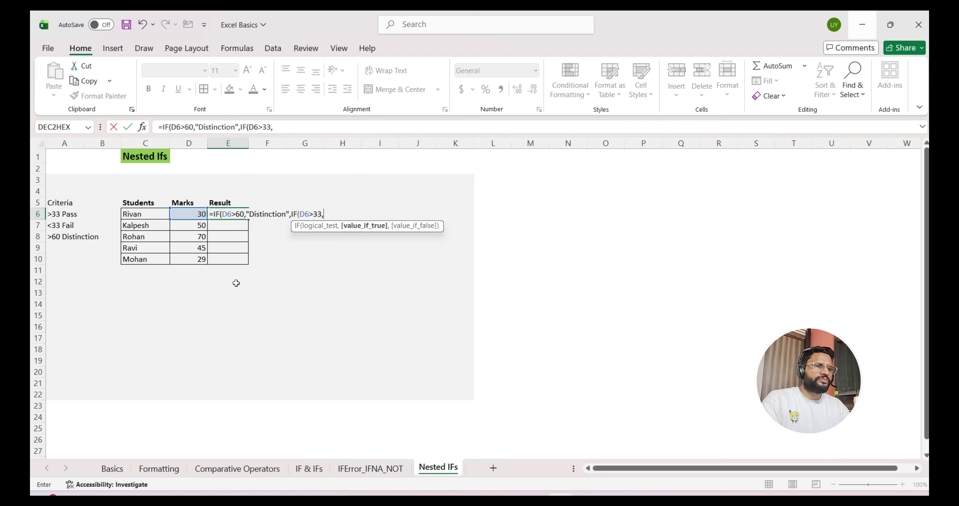
text("Pass)
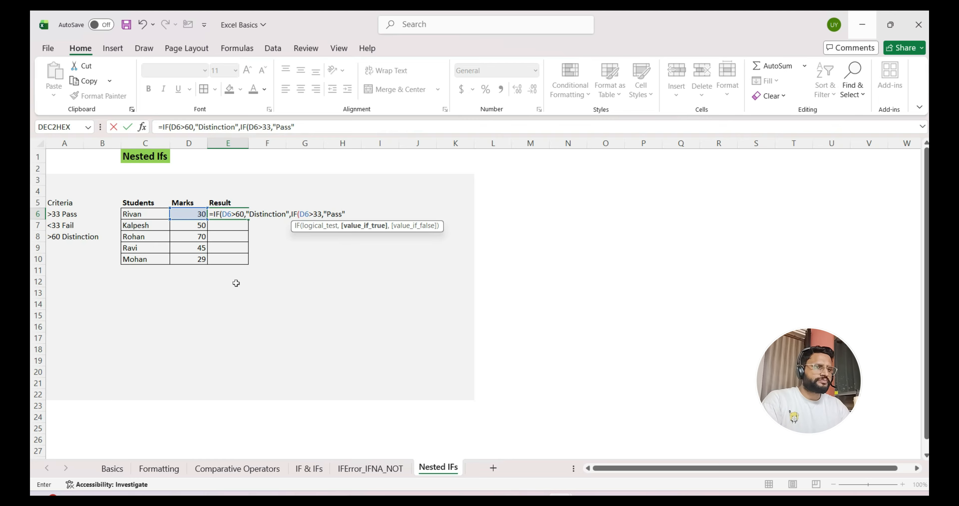
text(",)
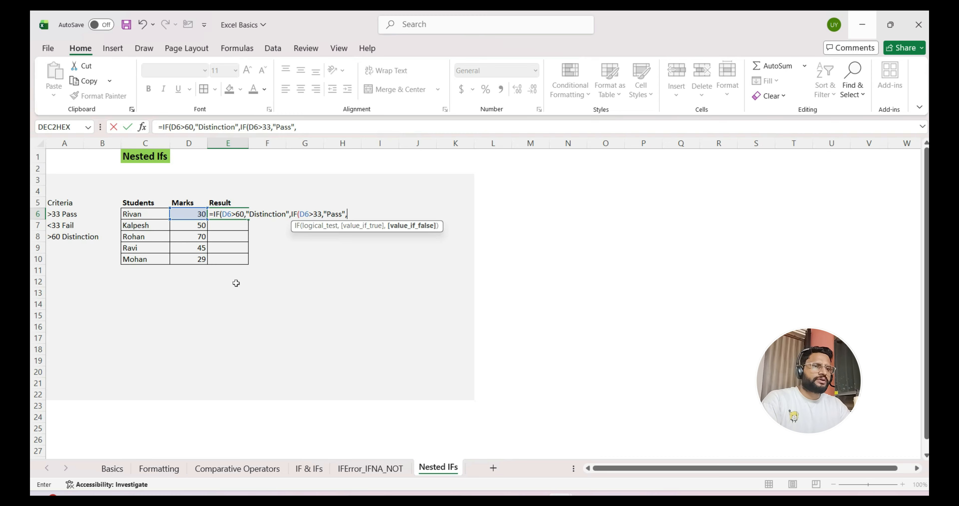
Step: Set "Fail" as the nested IF's false value, close both functions and commit the formula in E6
text("Fail")
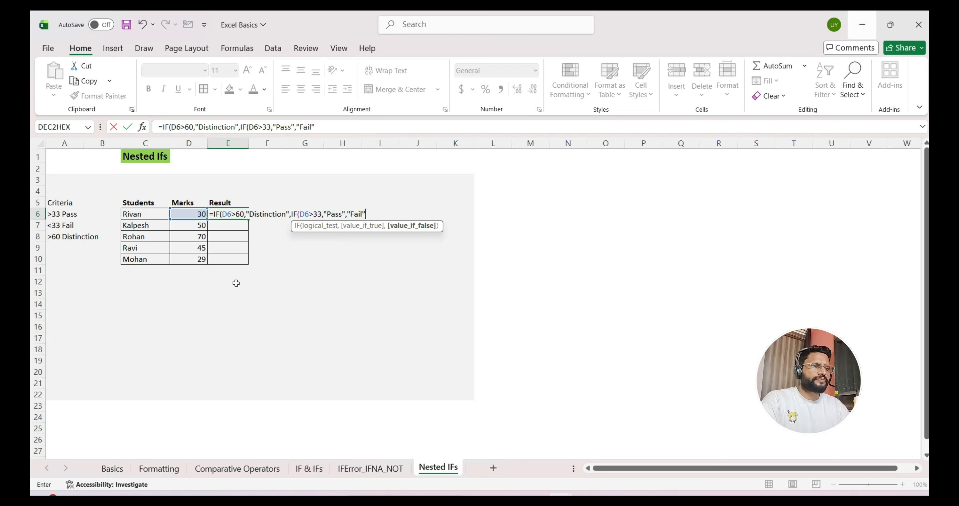
text())
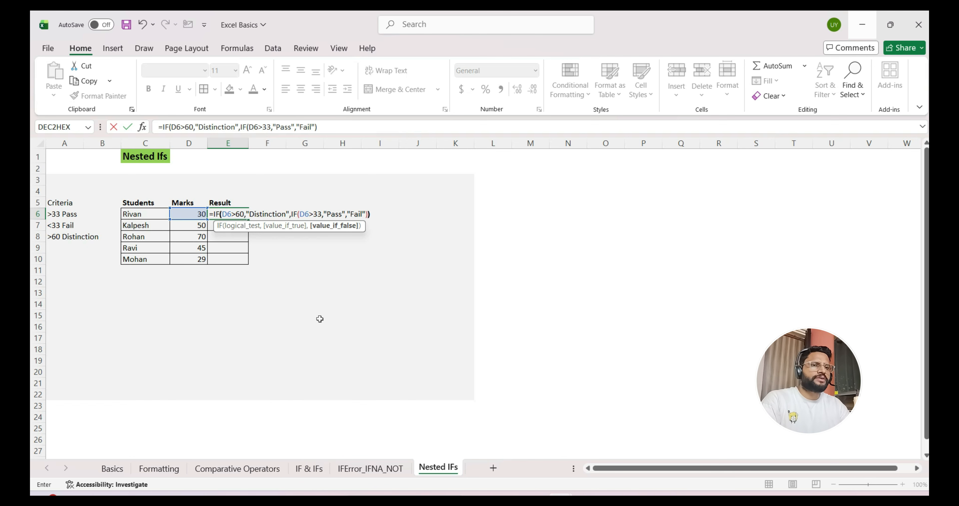
key(BackSpace)
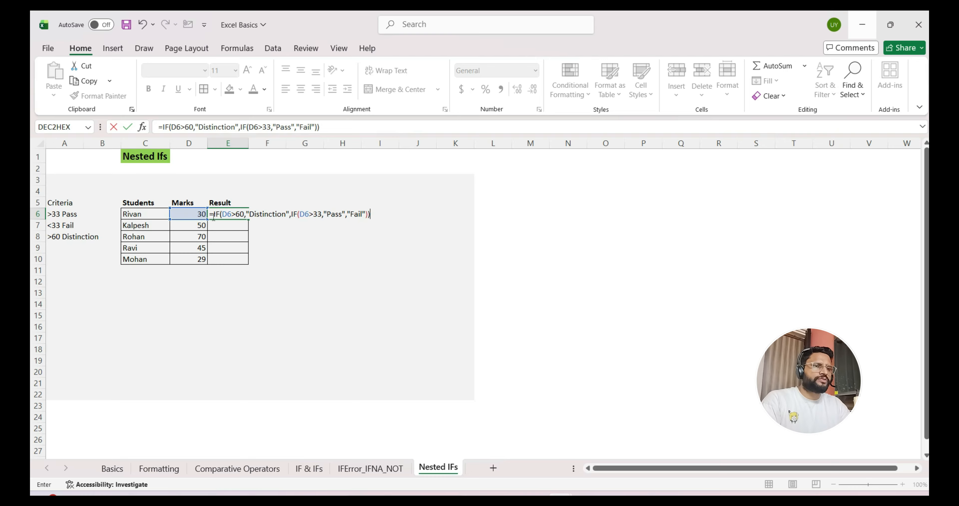
key(BackSpace)
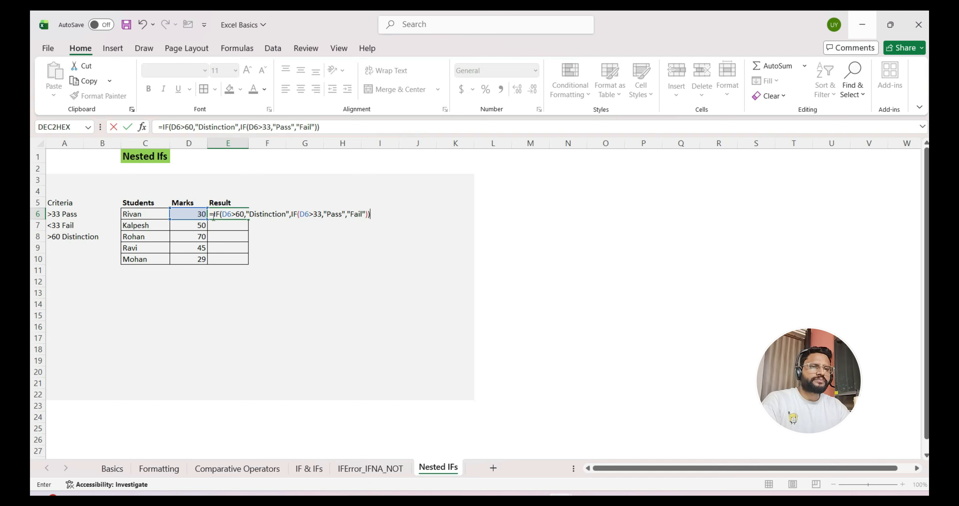
key(Return)
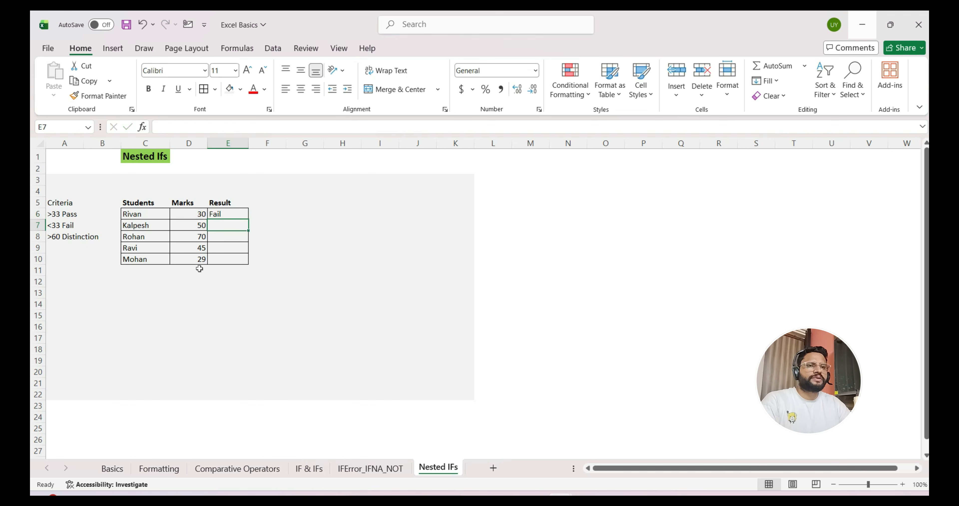
Step: Fill the nested IF formula from E6 down the Result column to E10 and check the original formula
click(216, 214)
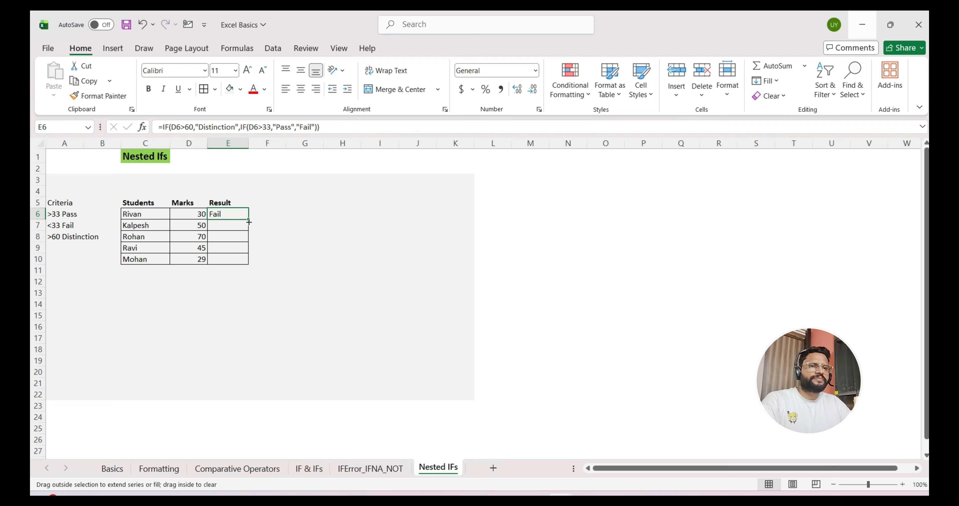
double_click(249, 222)
click(284, 235)
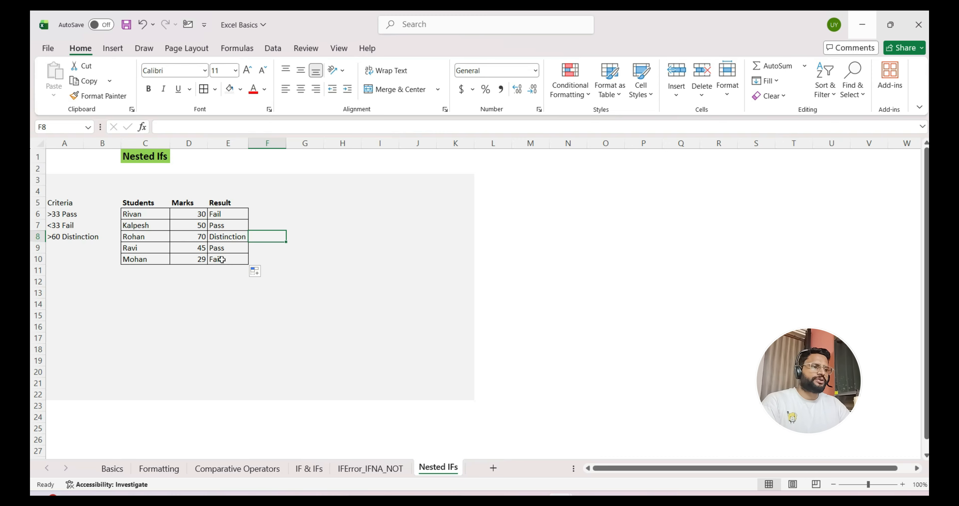
click(224, 285)
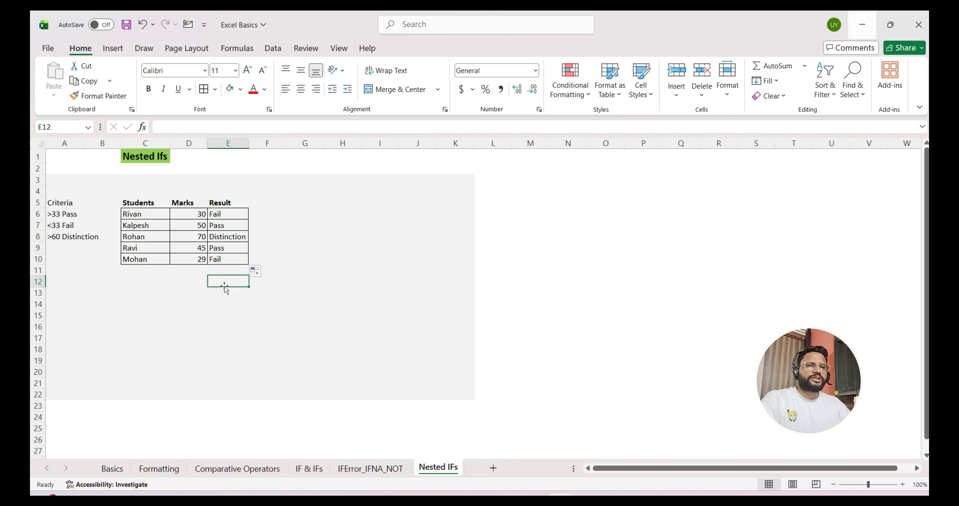
click(238, 215)
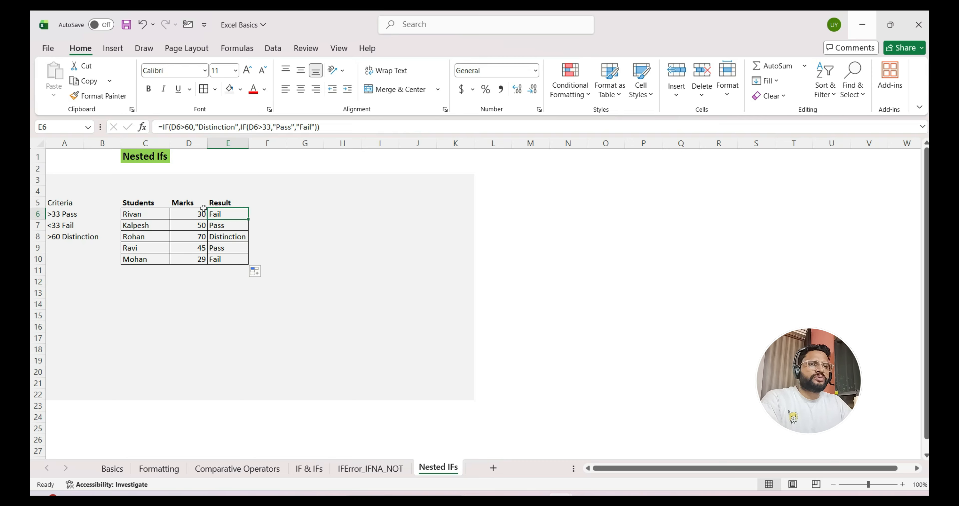